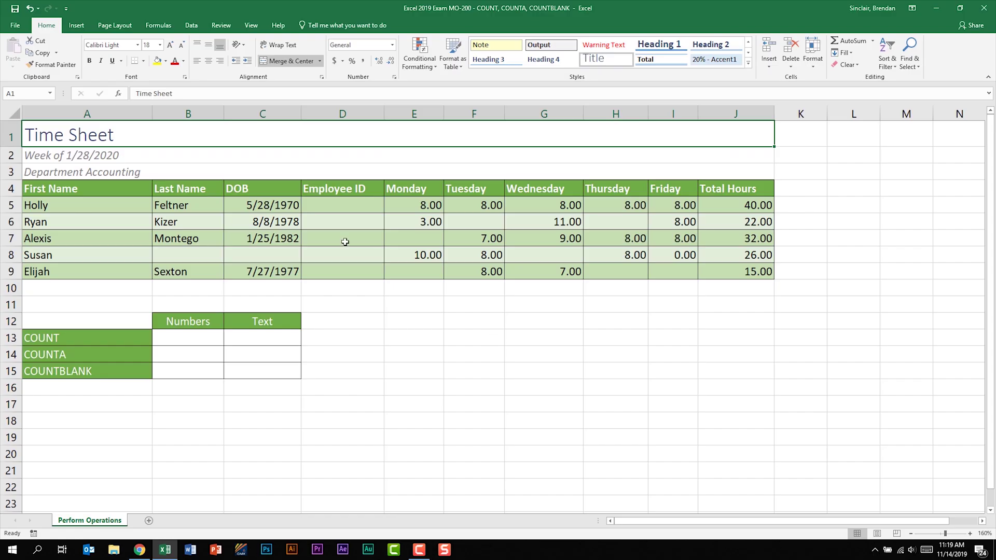
- Select cell B13 and bring up the Insert Function dialog
{"action": "left_click", "coordinate": [197, 336]}
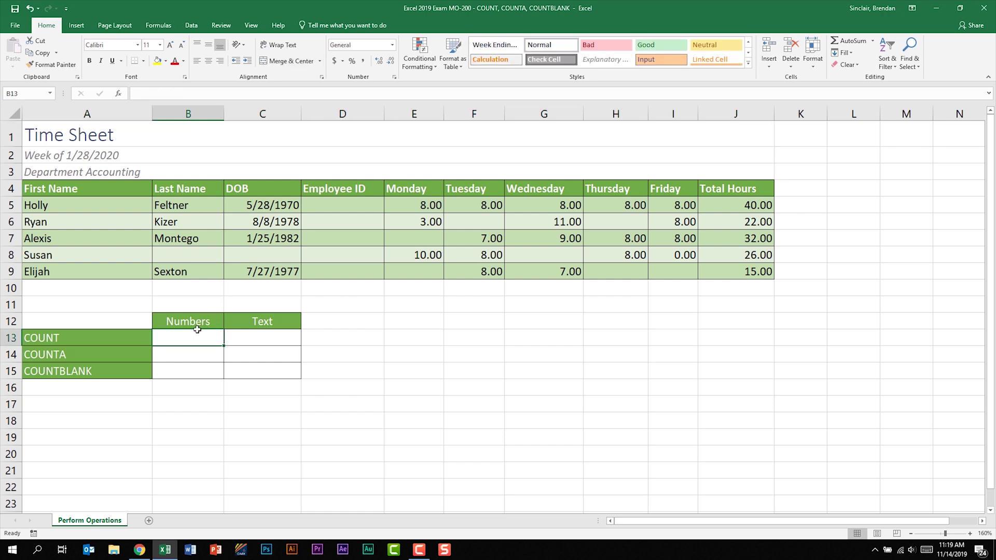
{"action": "left_click", "coordinate": [122, 95]}
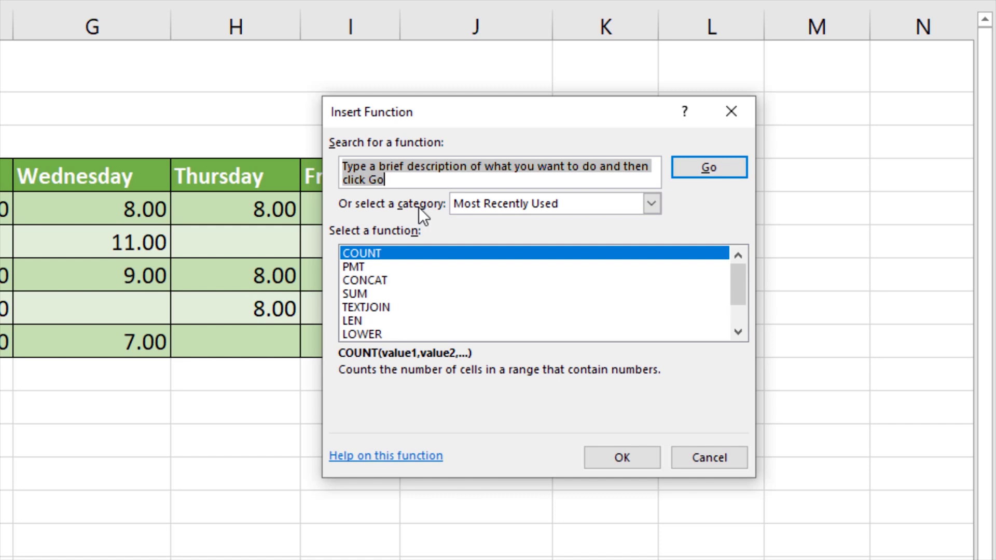
- Enter =COUNT(F5:F9) in B13 to count the Tuesday numbers, giving 4
{"action": "type", "text": "count"}
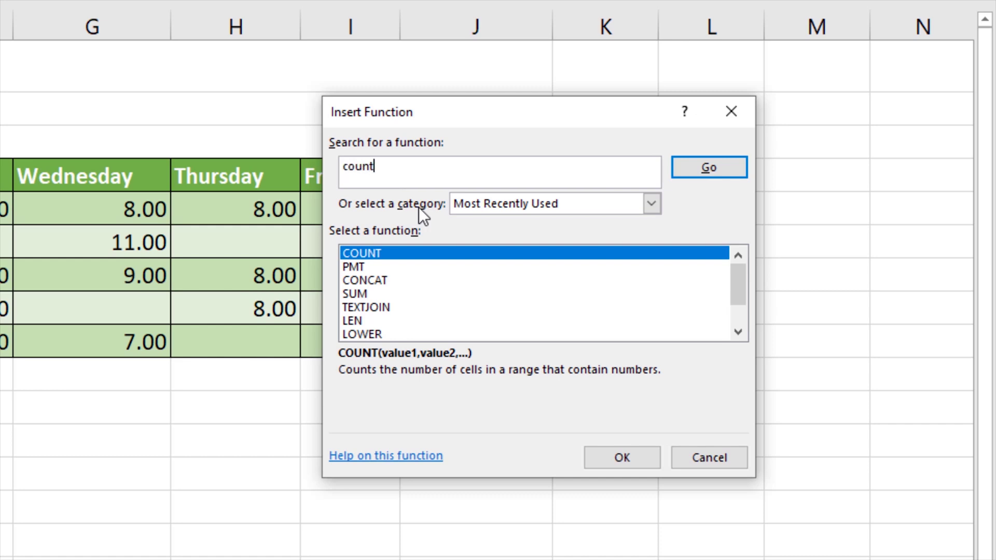
{"action": "key", "text": "Return"}
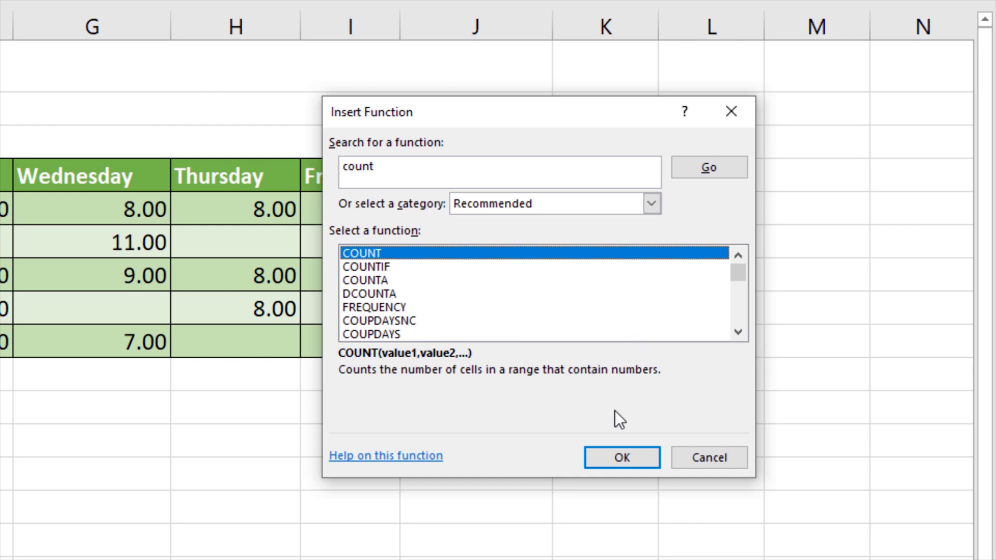
{"action": "left_click", "coordinate": [636, 462]}
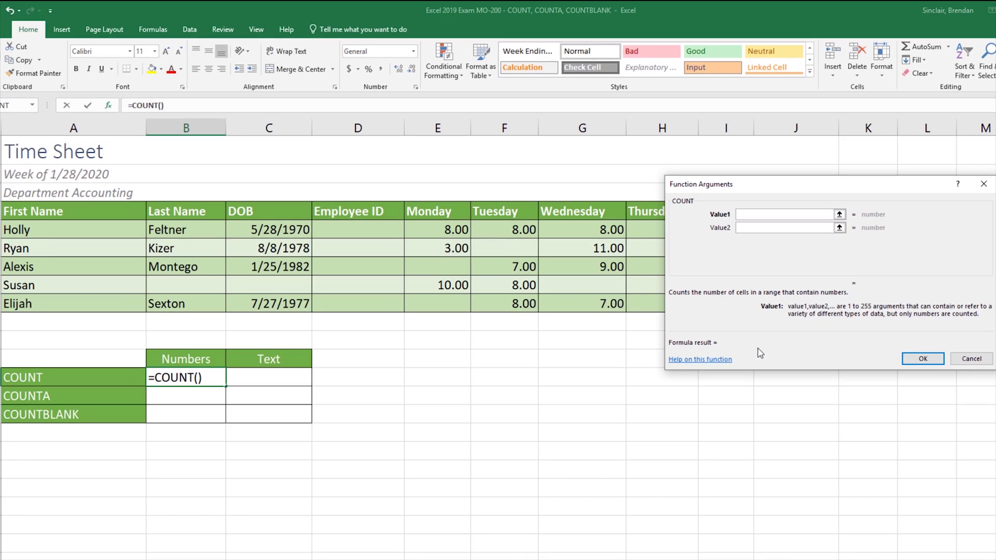
{"action": "left_click_drag", "start_coordinate": [521, 229], "coordinate": [525, 301]}
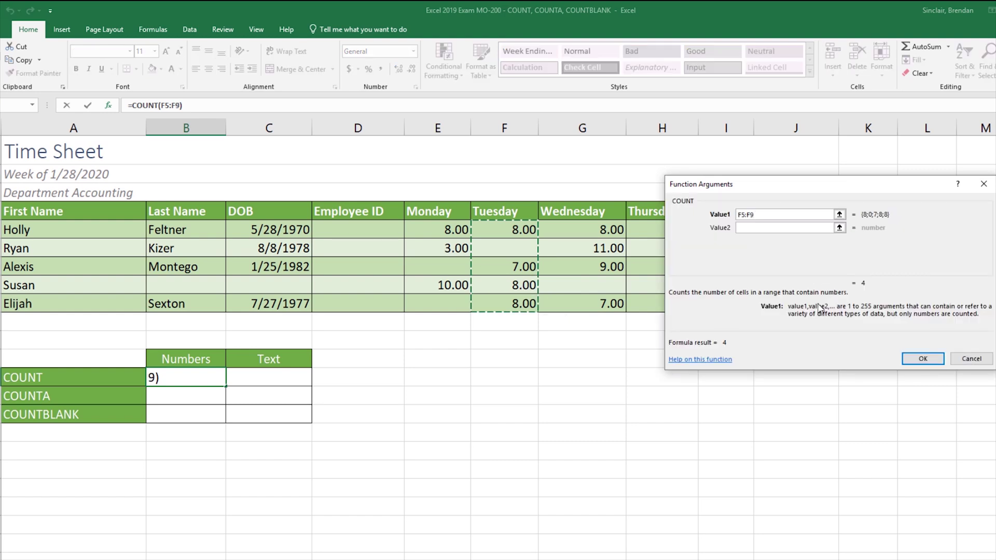
{"action": "left_click", "coordinate": [922, 358]}
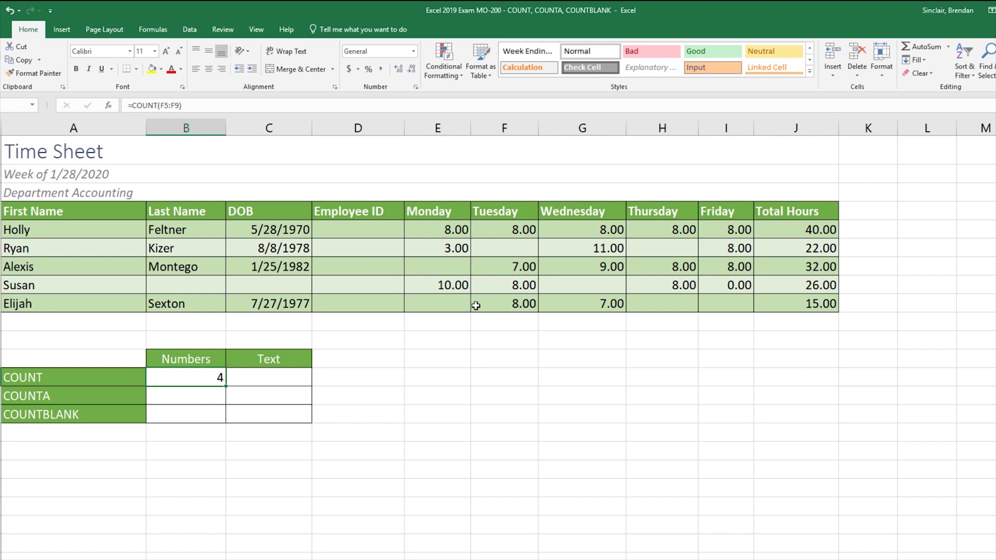
- Enter =COUNT(B5:B9) in C13 over the Last Name cells, returning 0
{"action": "left_click", "coordinate": [291, 379]}
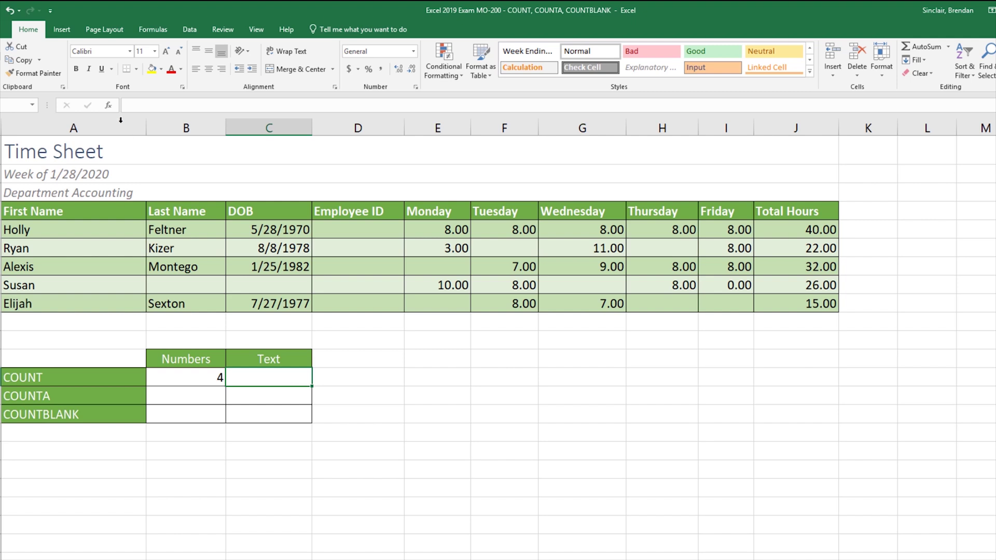
{"action": "left_click", "coordinate": [113, 104]}
{"action": "type", "text": "count"}
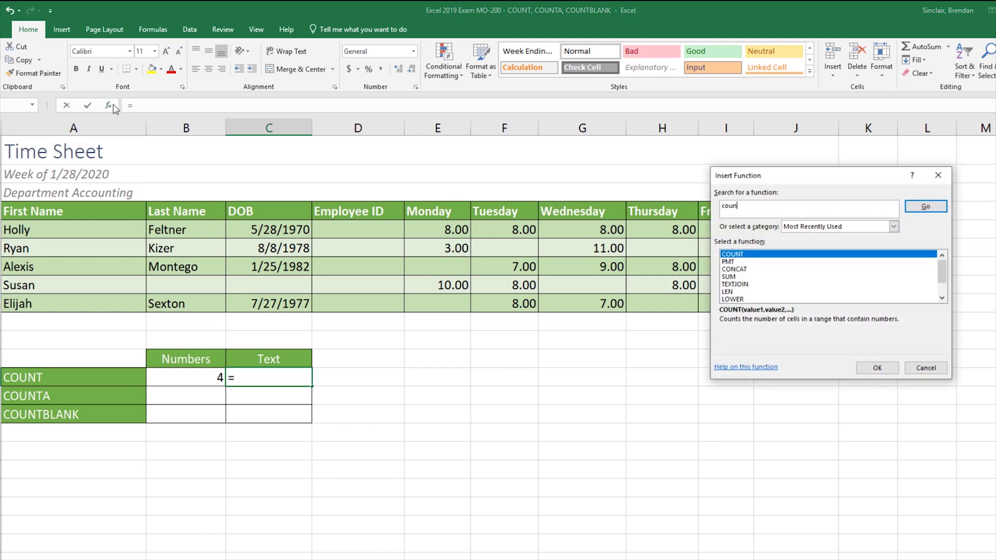
{"action": "key", "text": "Return"}
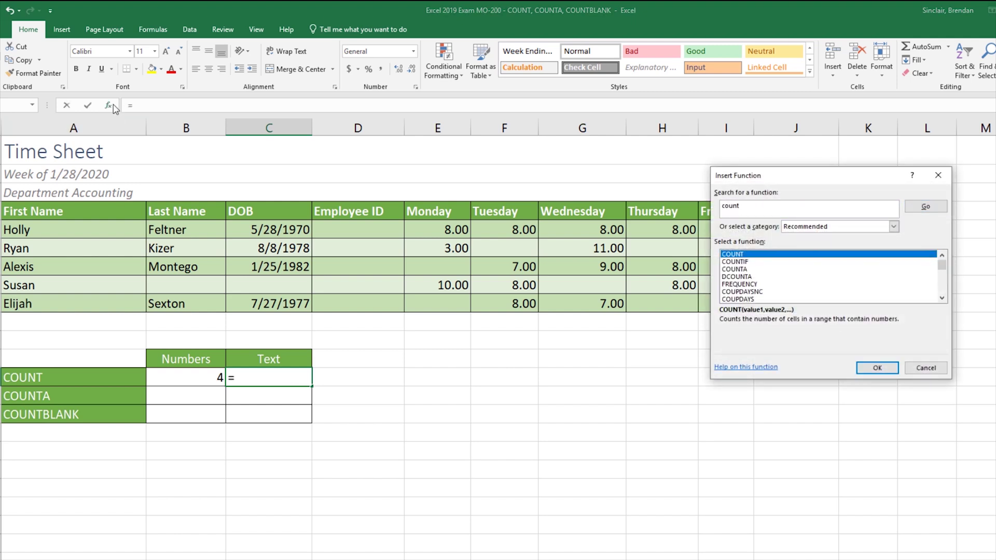
{"action": "left_click", "coordinate": [877, 368]}
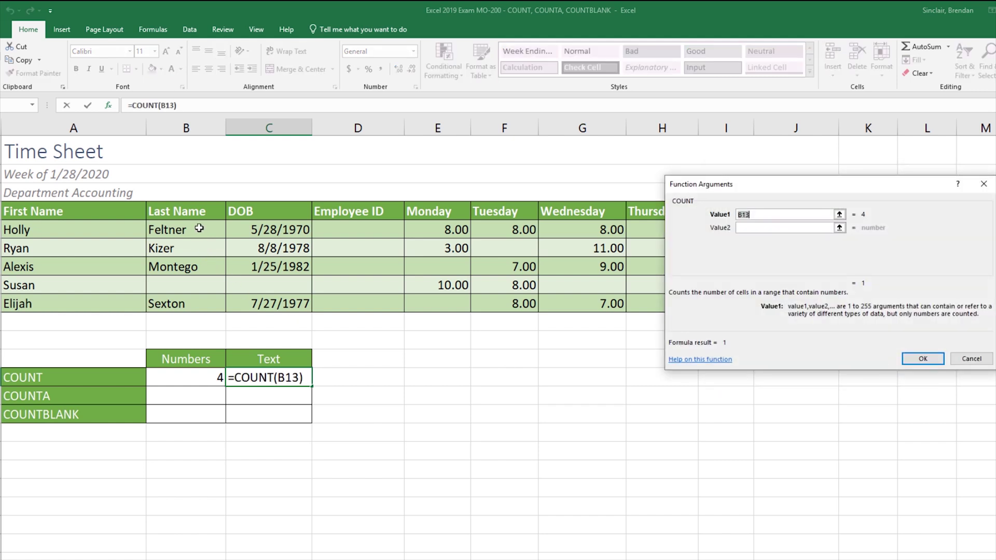
{"action": "left_click_drag", "start_coordinate": [199, 228], "coordinate": [204, 302]}
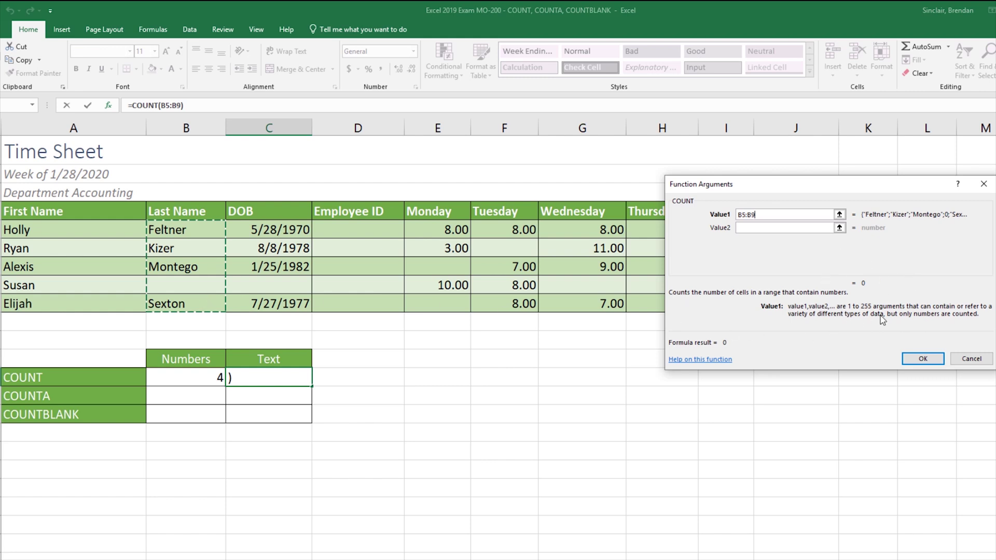
{"action": "left_click", "coordinate": [935, 359]}
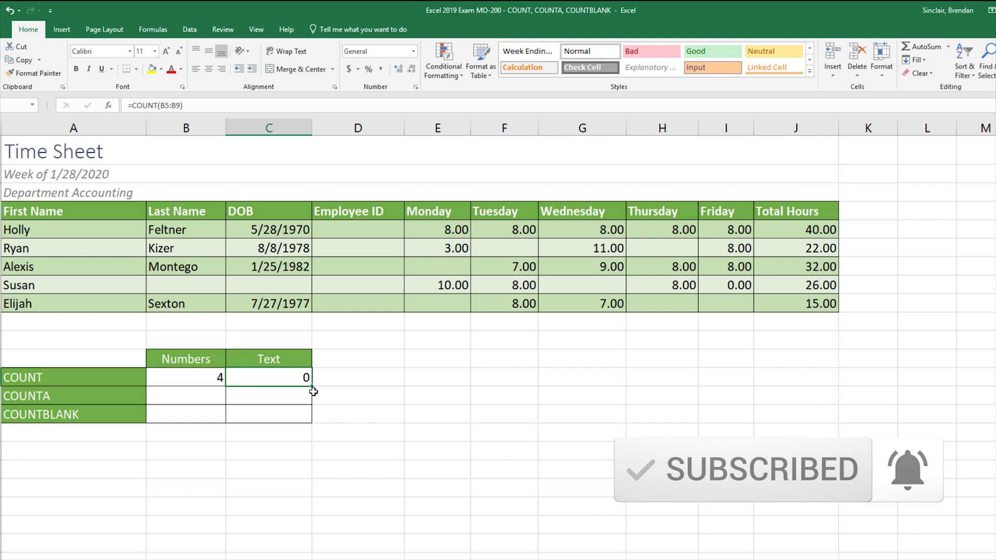
{"action": "left_click", "coordinate": [190, 398]}
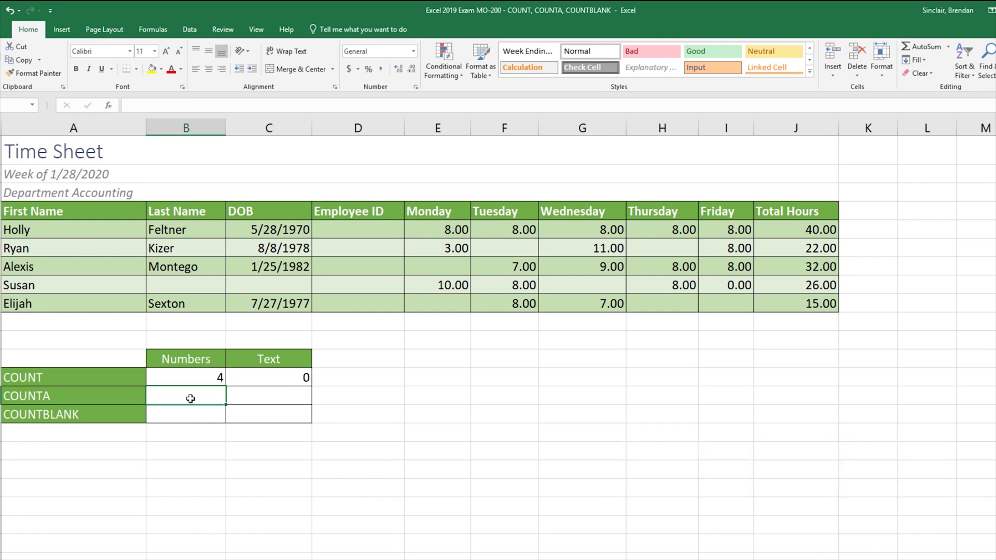
- Insert =COUNTA(F5:F9) in B14 to count non-empty Tuesday cells, giving 4
{"action": "left_click", "coordinate": [108, 105]}
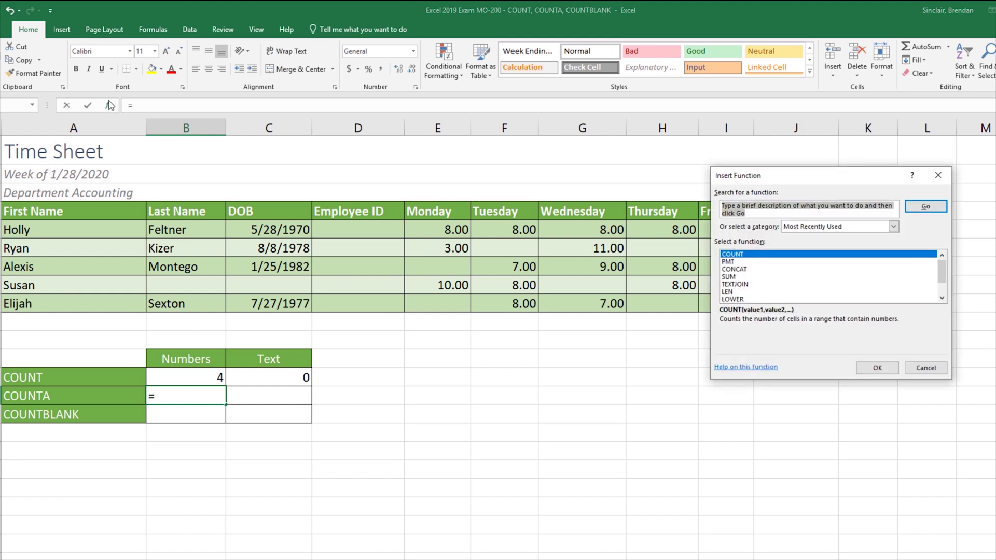
{"action": "type", "text": "counta"}
{"action": "key", "text": "Return"}
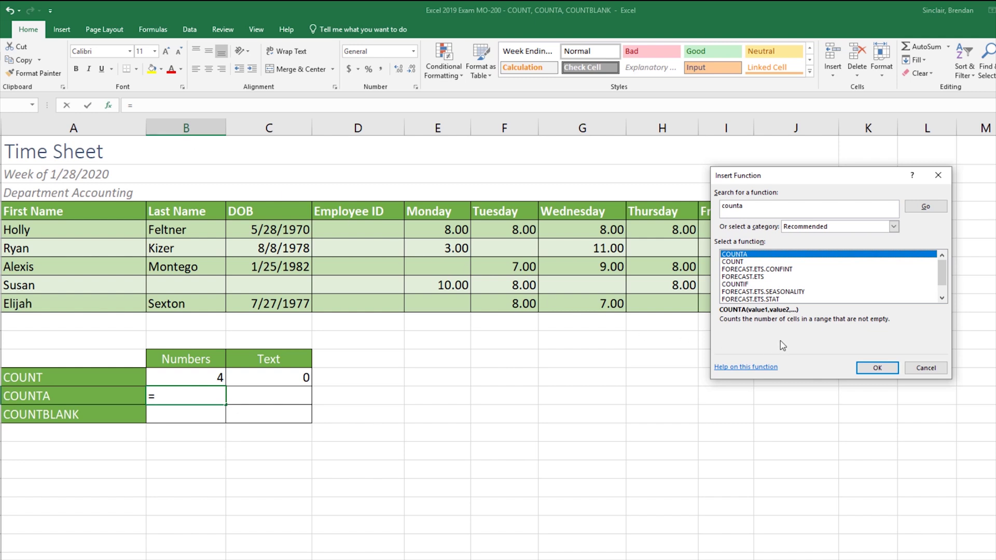
{"action": "left_click", "coordinate": [888, 371]}
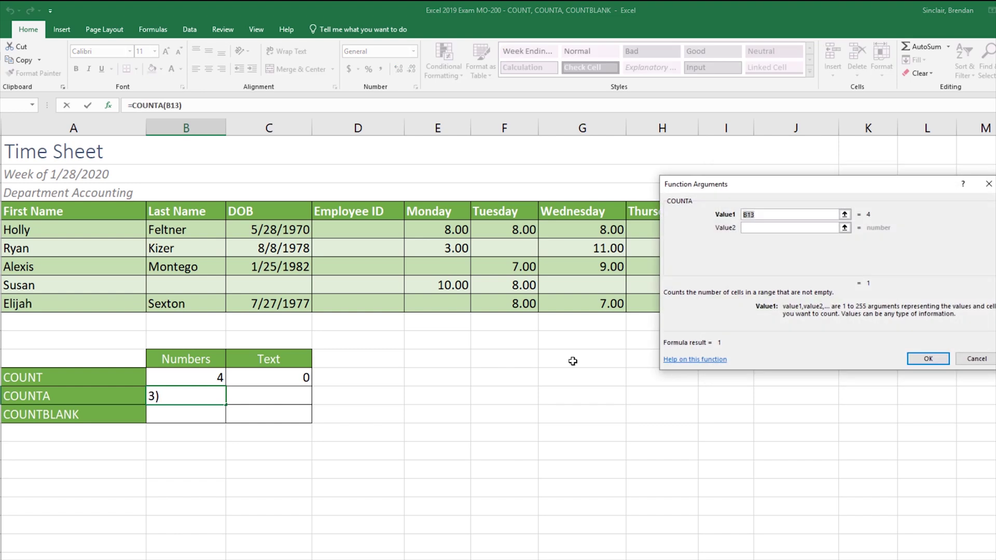
{"action": "left_click_drag", "start_coordinate": [509, 240], "coordinate": [510, 304]}
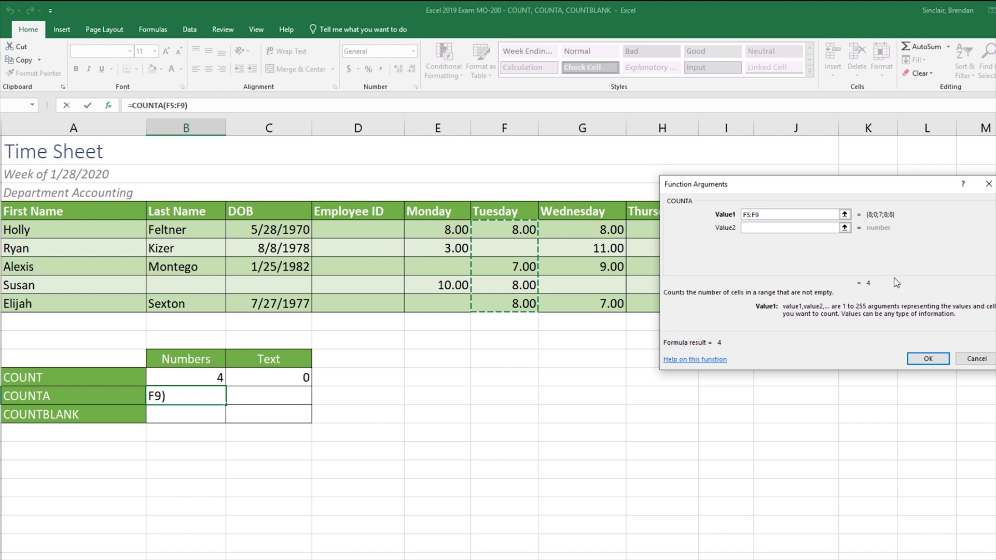
{"action": "left_click", "coordinate": [938, 361]}
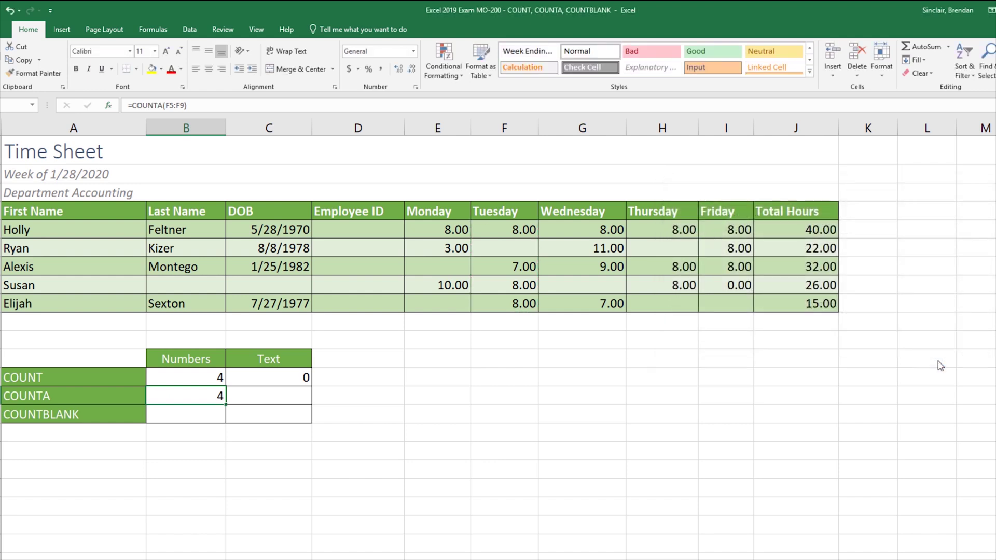
- Insert =COUNTA(B5:B9) in C14 over the Last Name cells, returning 4
{"action": "left_click", "coordinate": [286, 401]}
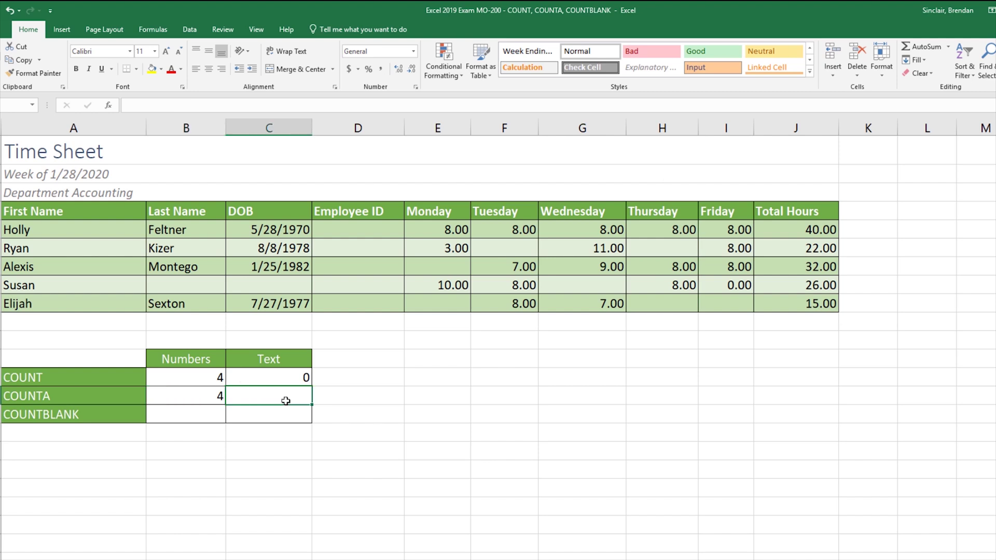
{"action": "left_click", "coordinate": [107, 106]}
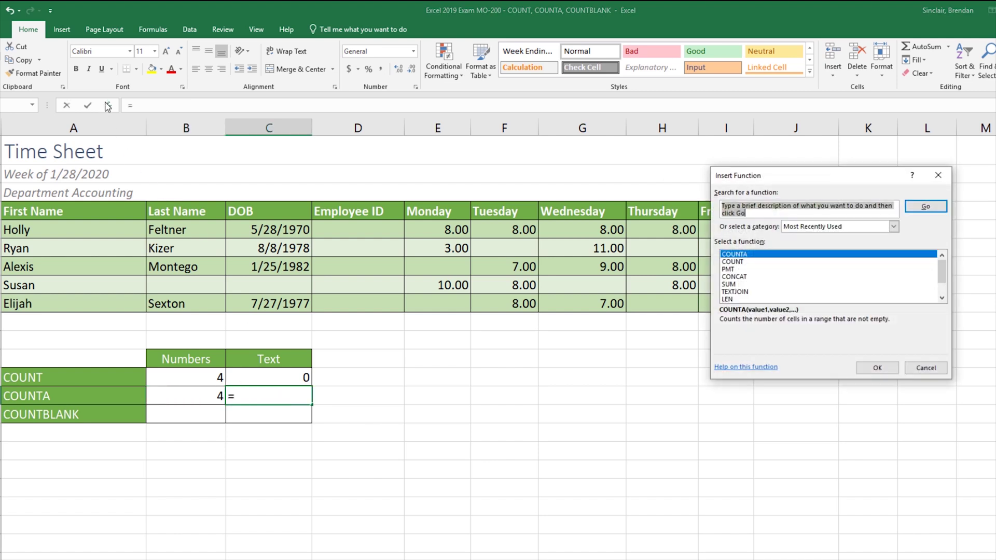
{"action": "left_click", "coordinate": [877, 368]}
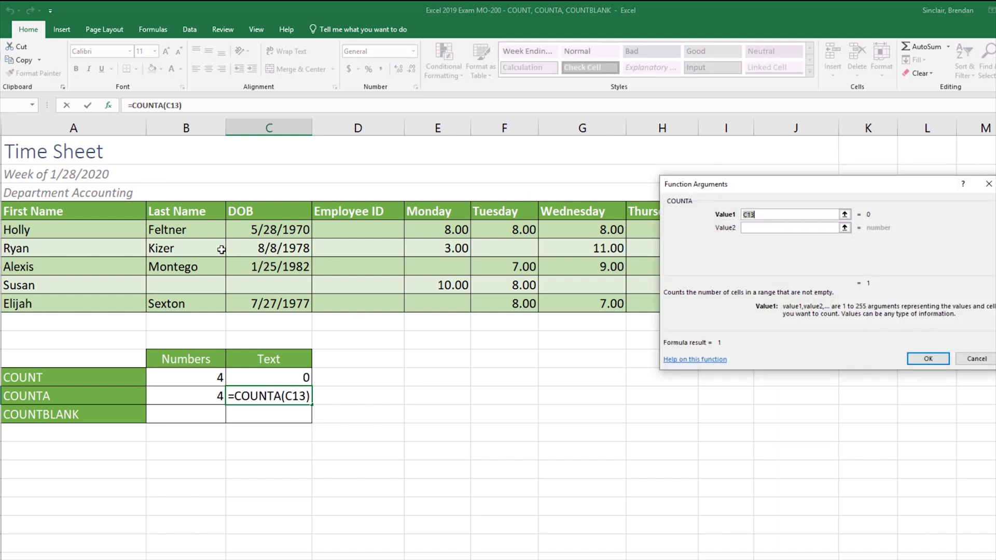
{"action": "left_click_drag", "start_coordinate": [199, 225], "coordinate": [199, 303]}
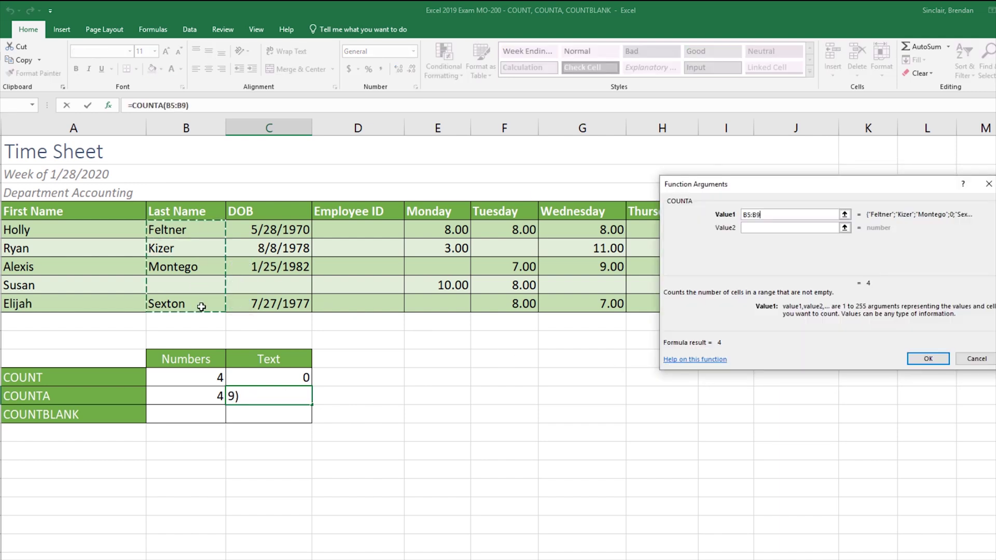
{"action": "left_click", "coordinate": [909, 359]}
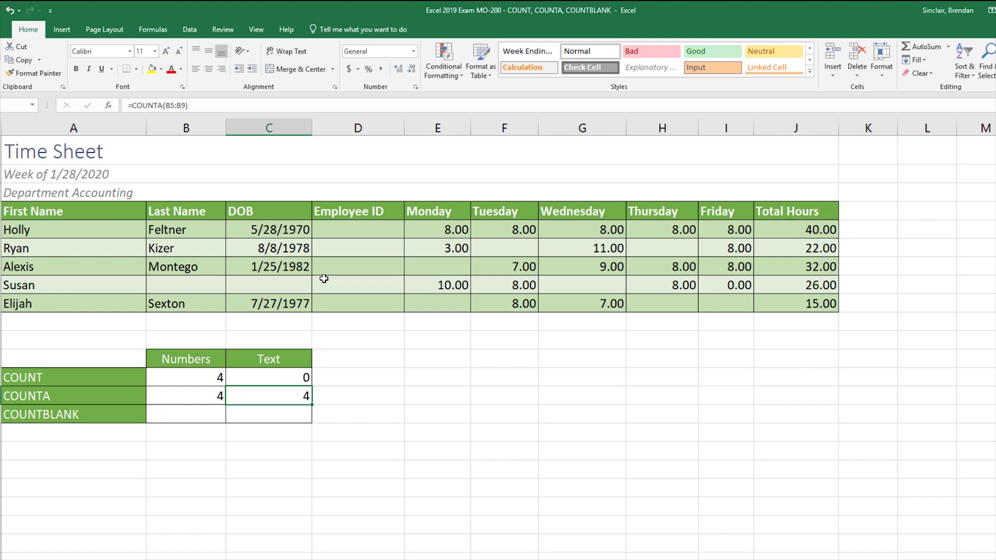
- Put =COUNTBLANK(F5:F9) in the Numbers COUNTBLANK cell, counting 1 empty Tuesday cell
{"action": "left_click", "coordinate": [191, 413]}
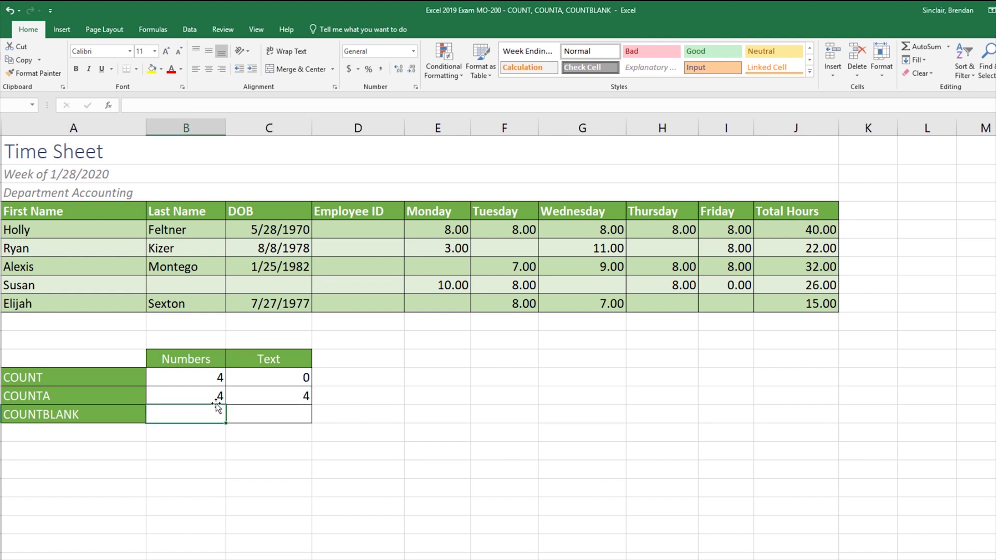
{"action": "left_click", "coordinate": [108, 105]}
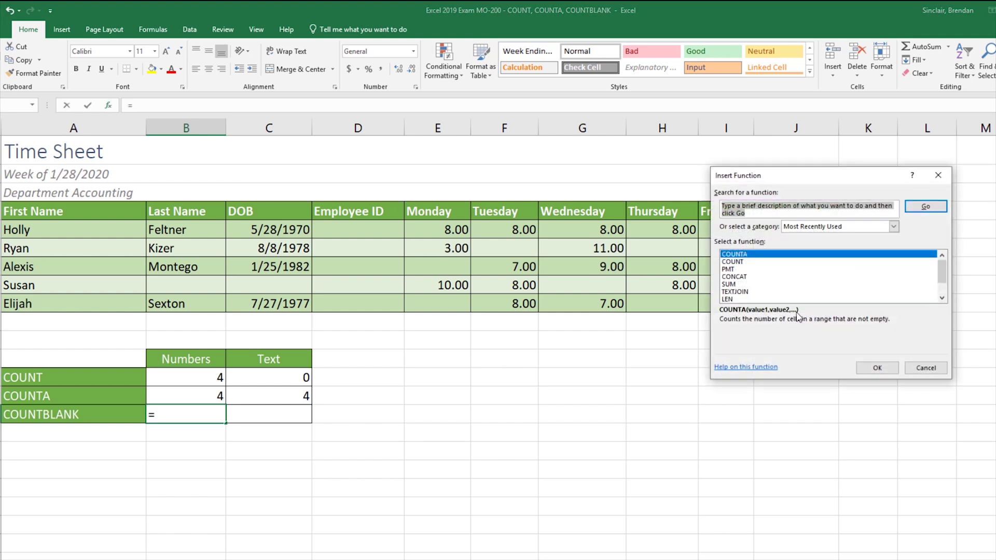
{"action": "type", "text": "countblank"}
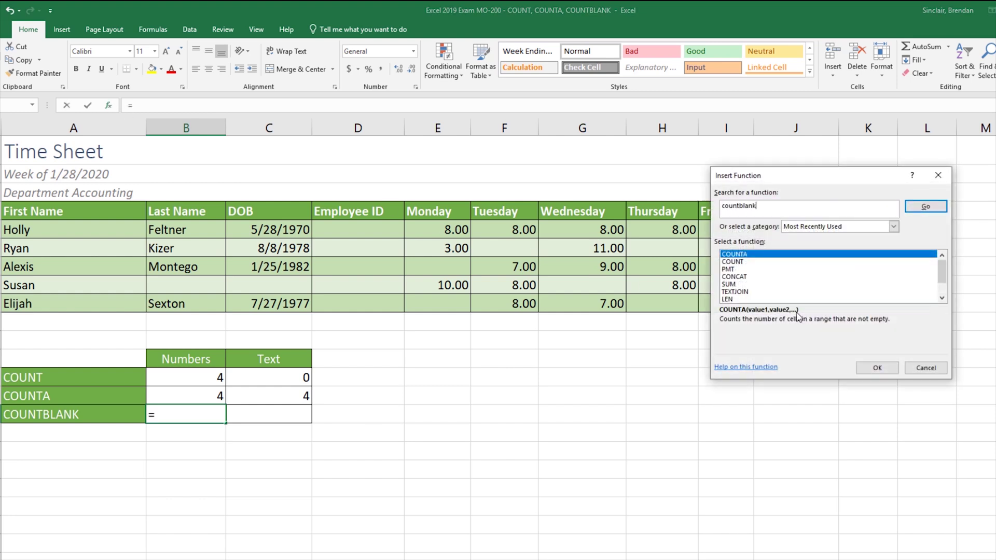
{"action": "key", "text": "Return"}
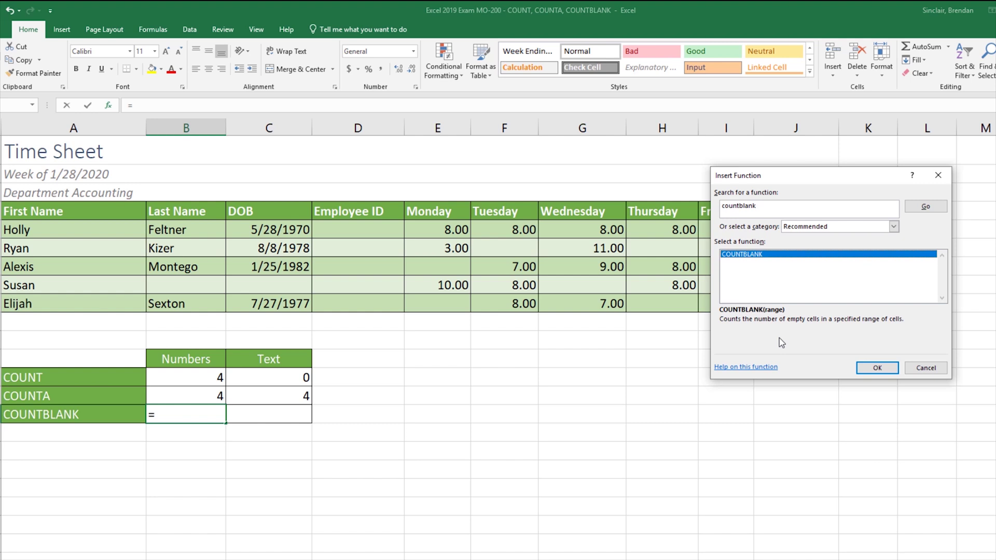
{"action": "left_click", "coordinate": [877, 367]}
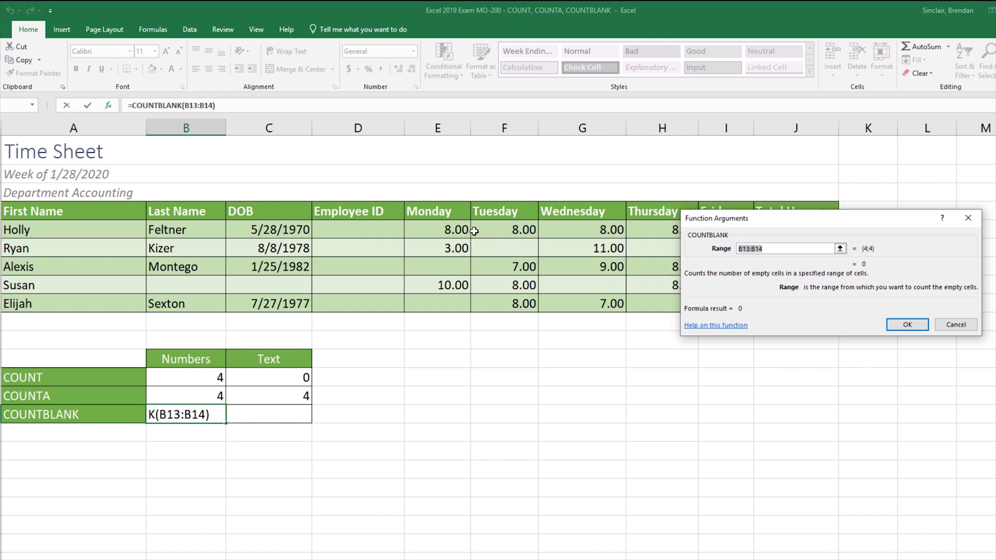
{"action": "left_click", "coordinate": [504, 227]}
{"action": "left_click_drag", "start_coordinate": [505, 228], "coordinate": [508, 310]}
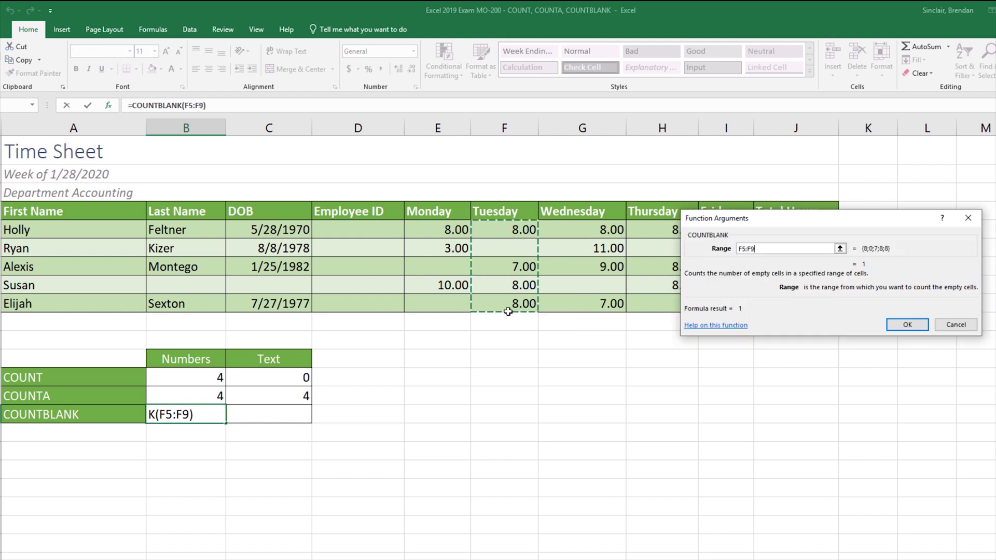
{"action": "left_click", "coordinate": [908, 326]}
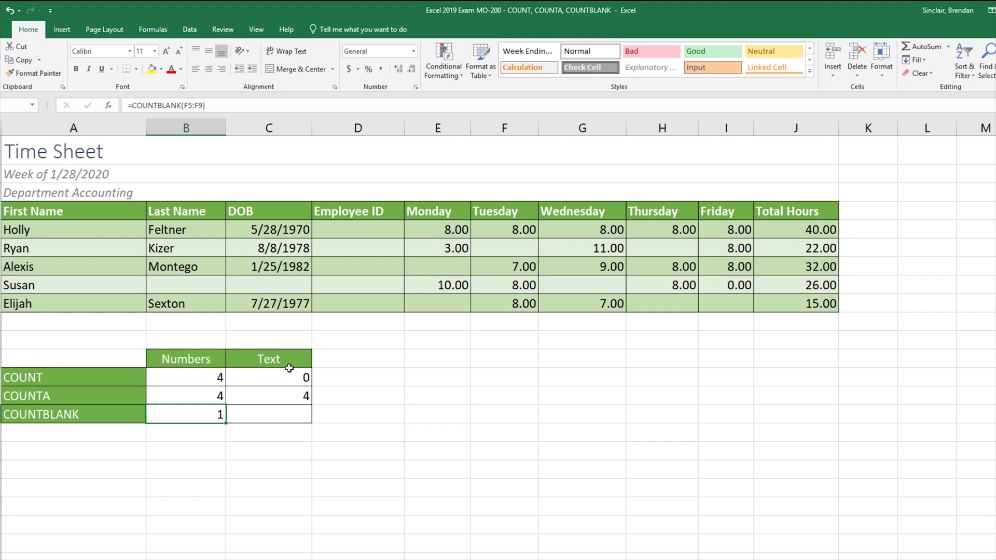
{"action": "left_click", "coordinate": [287, 416]}
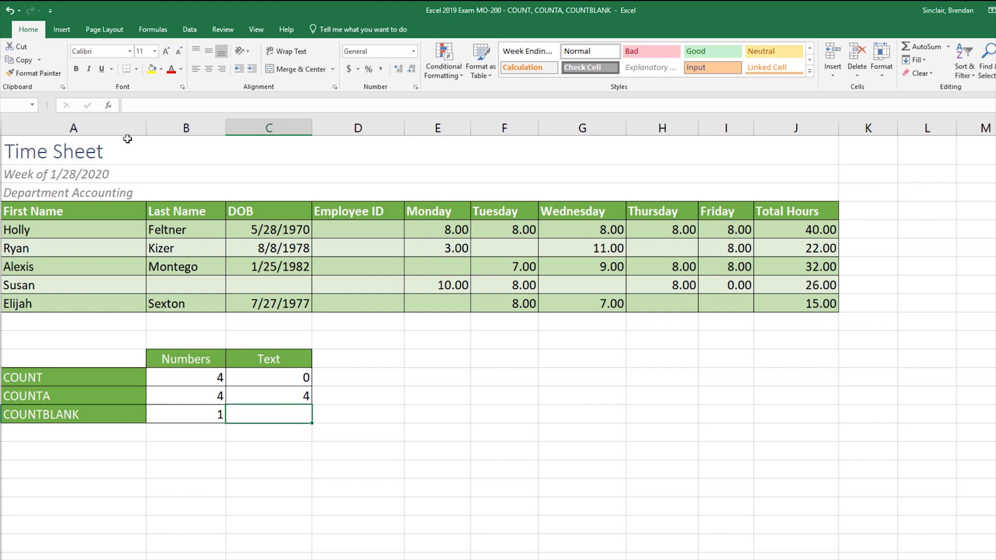
- Insert =COUNTBLANK(B5:B9) in C15 over the Last Name cells, returning 1
{"action": "left_click", "coordinate": [112, 108]}
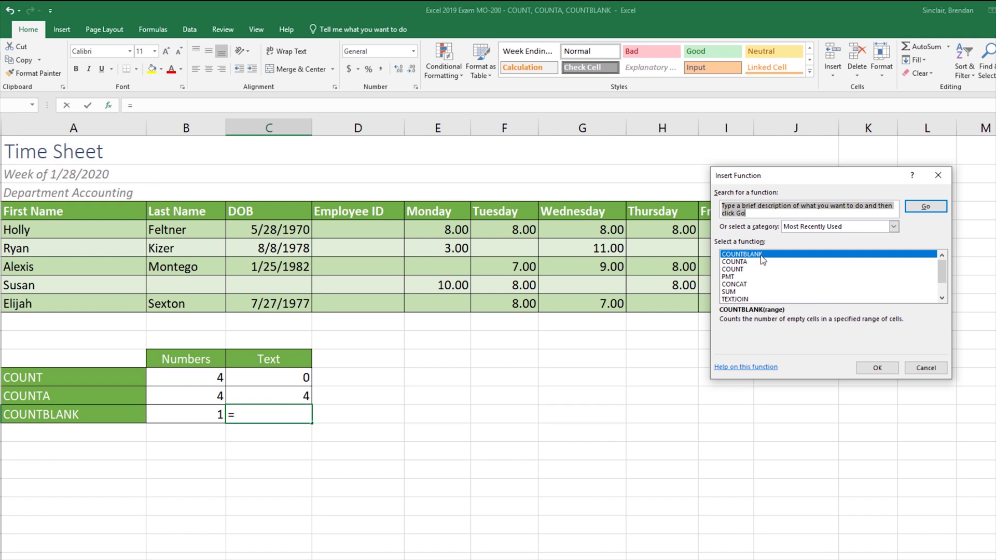
{"action": "left_click", "coordinate": [876, 368]}
{"action": "left_click_drag", "start_coordinate": [199, 230], "coordinate": [197, 300]}
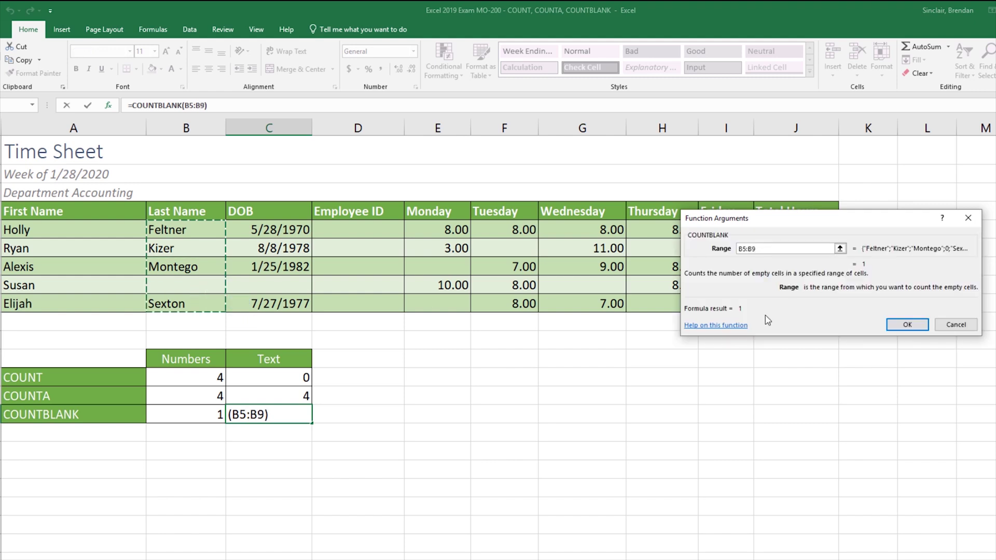
{"action": "left_click", "coordinate": [904, 325]}
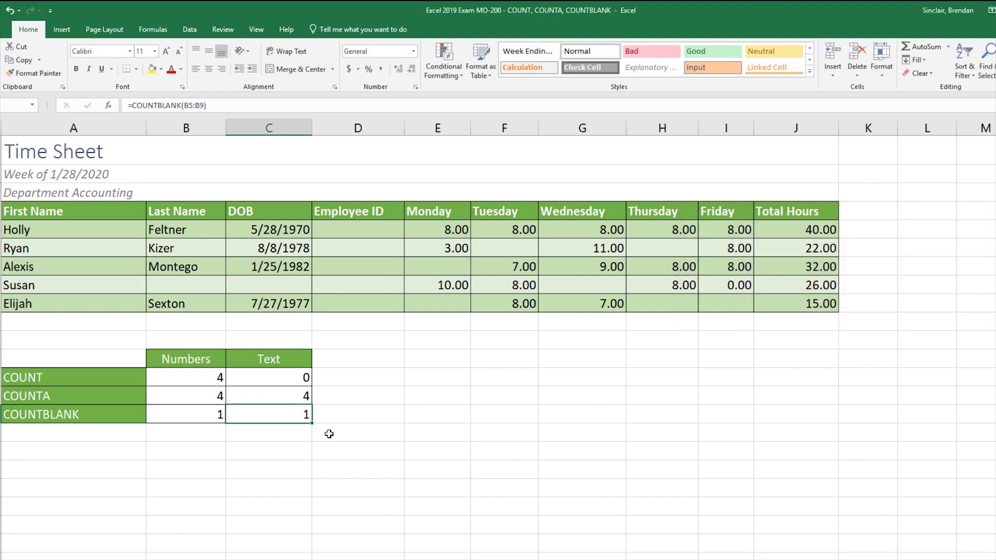